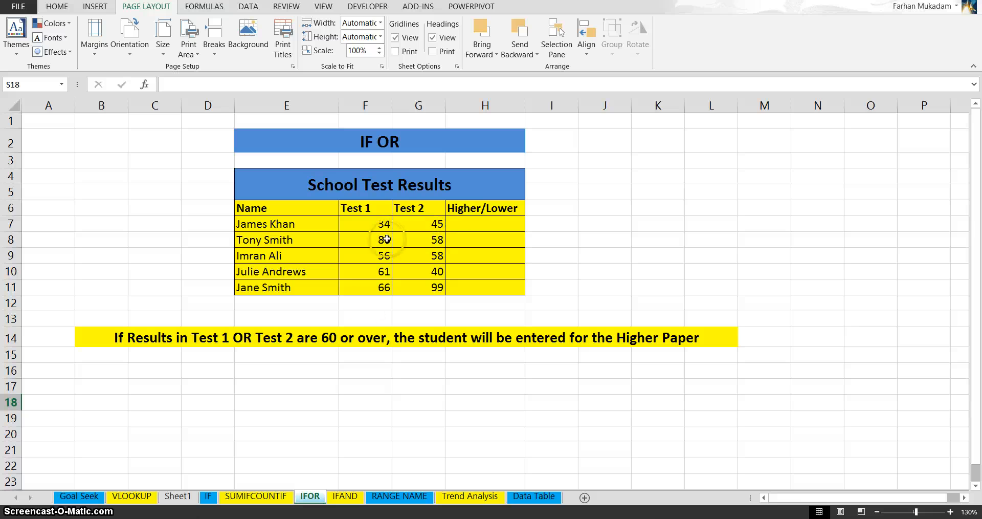
# - Start a formula in H7, the first Higher/Lower cell, with an IF function containing a nested OR function
pyautogui.click(360, 227)
pyautogui.click(407, 224)
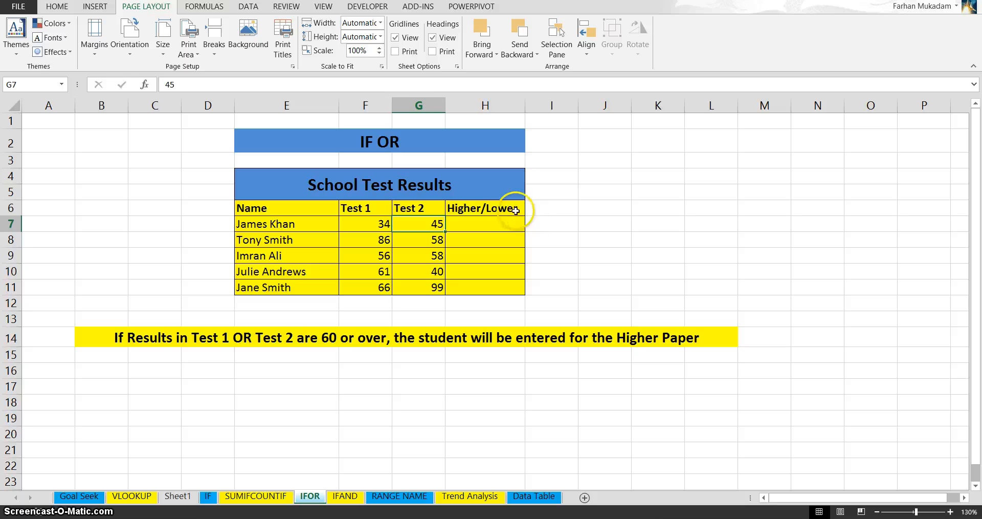
pyautogui.click(493, 225)
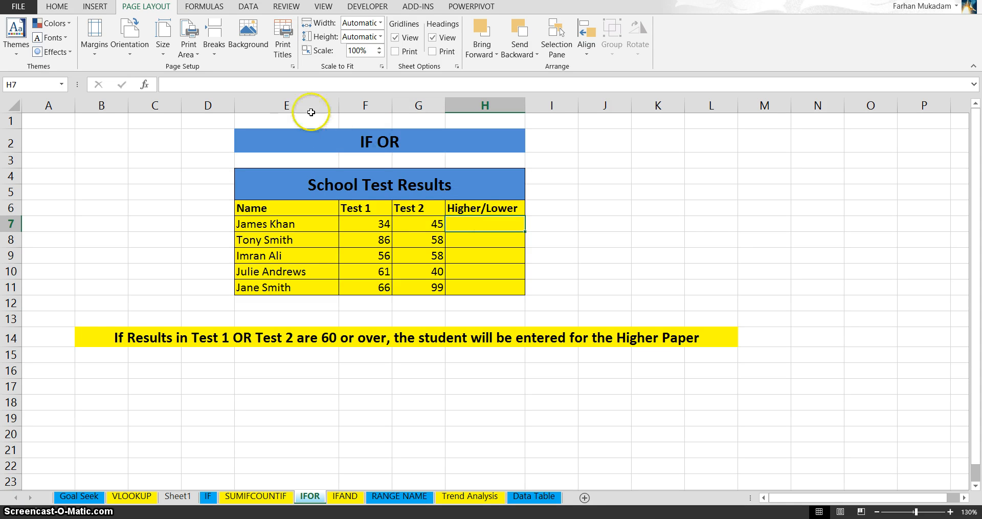
pyautogui.click(198, 84)
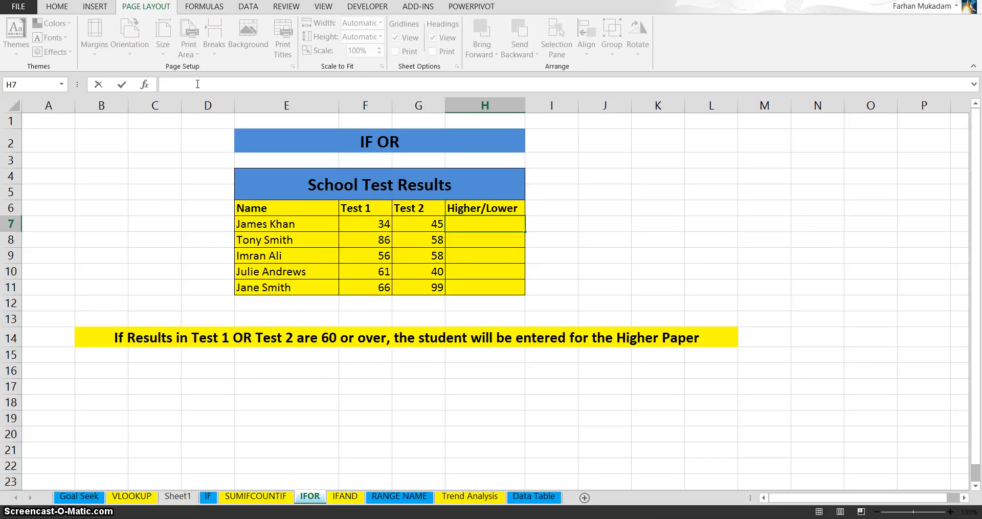
pyautogui.write('=IF(')
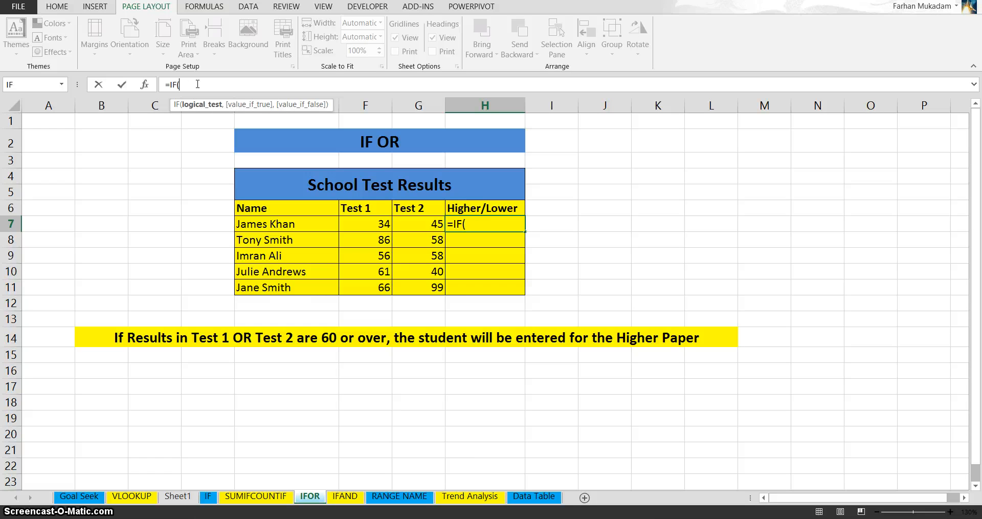
pyautogui.write('OR')
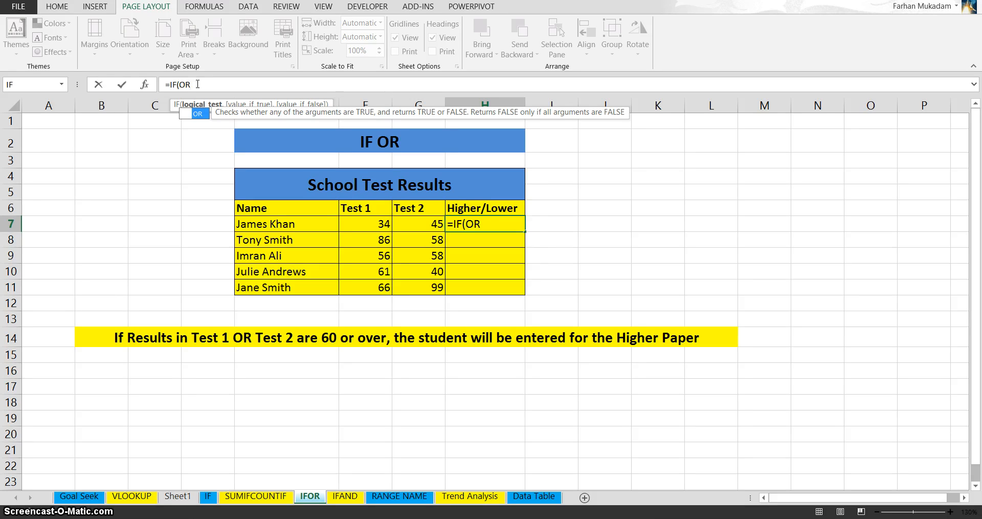
pyautogui.write('(')
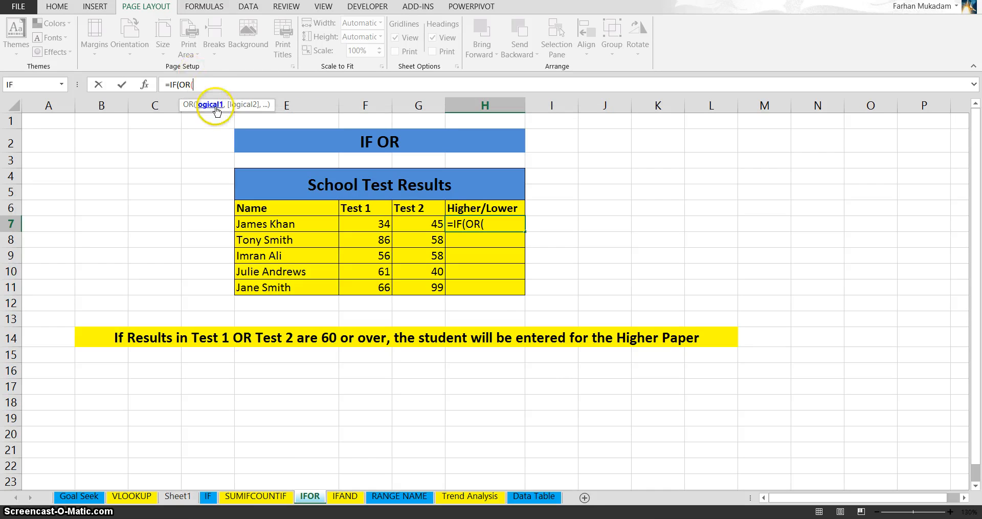
# - Give the OR function the conditions F7>=60 and G7>=60, and close its bracket
pyautogui.click(378, 226)
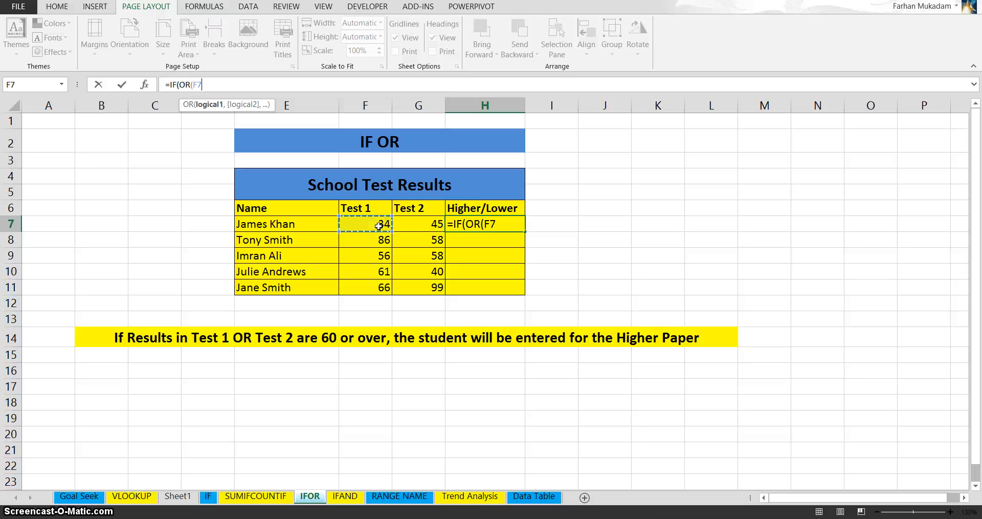
pyautogui.write('>=60')
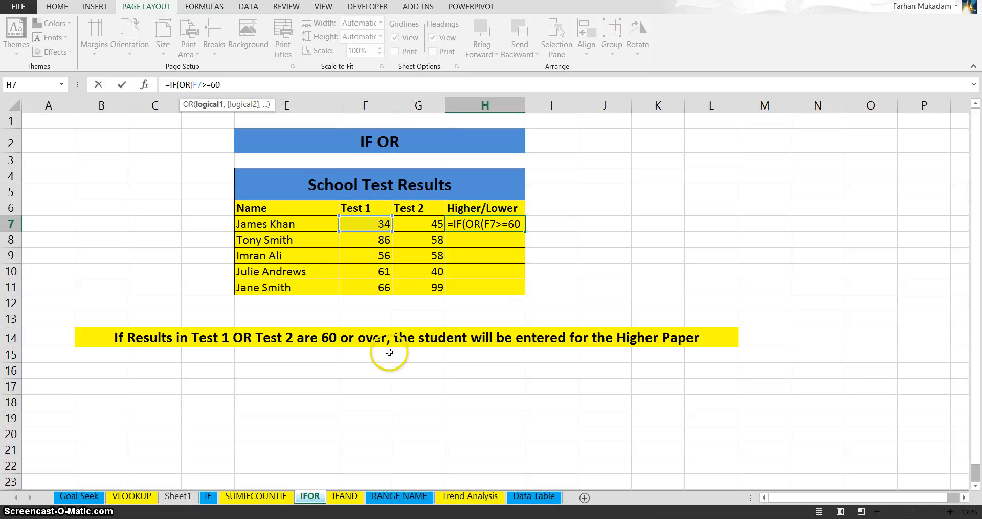
pyautogui.write(',')
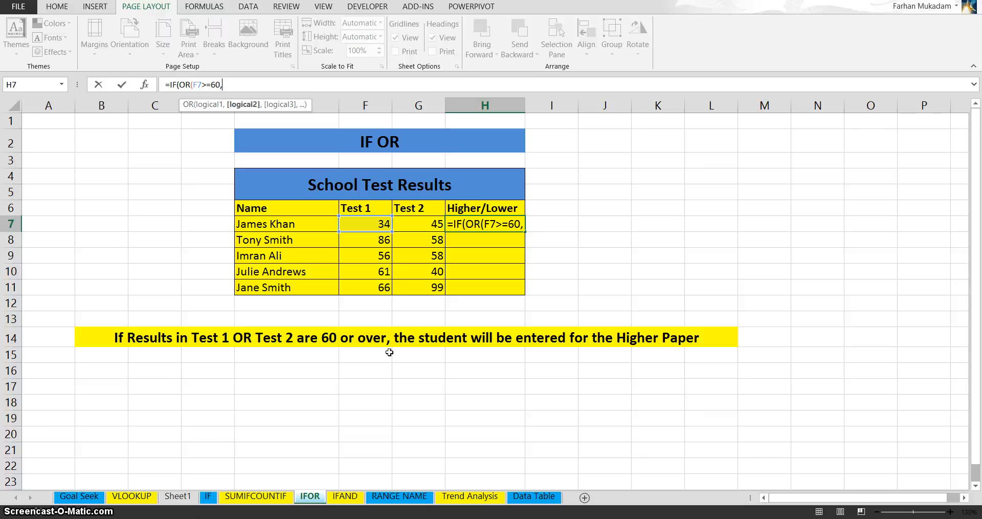
pyautogui.write('G')
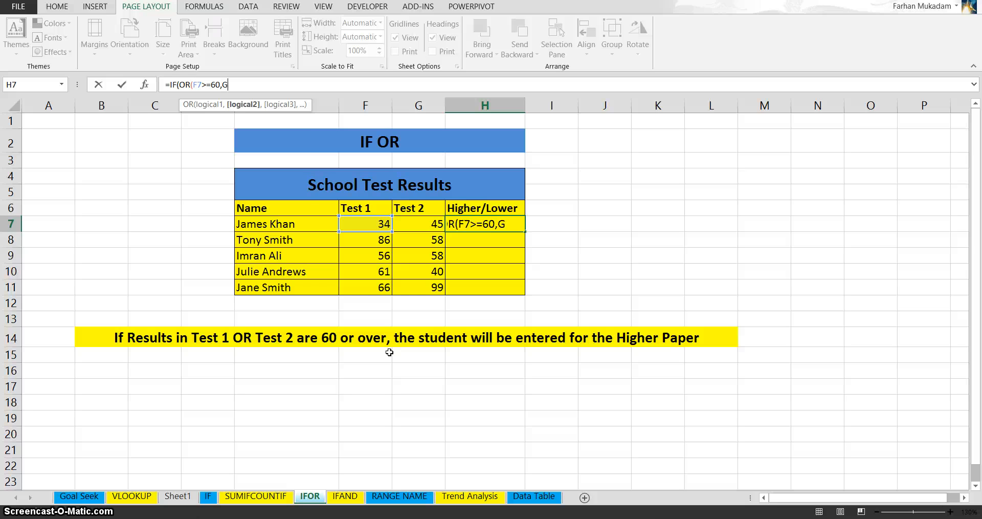
pyautogui.write('7>=')
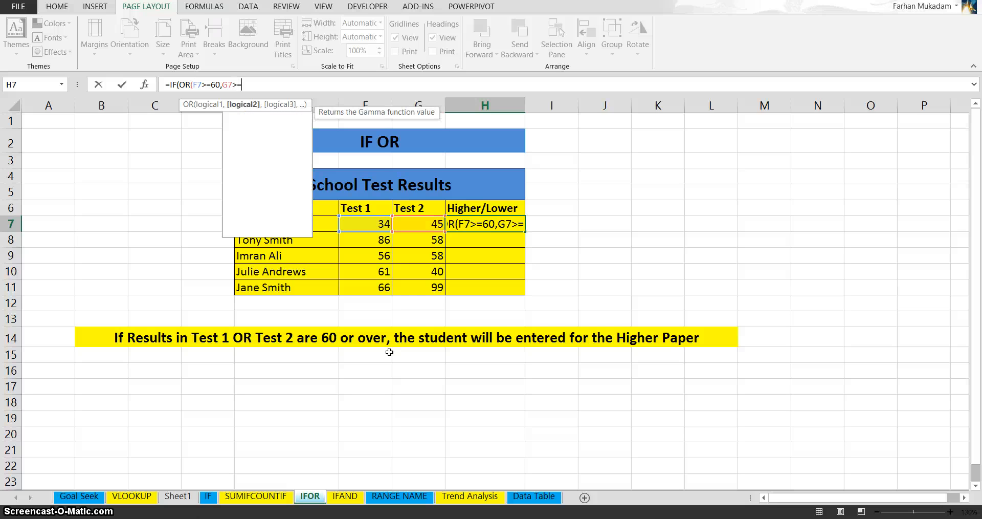
pyautogui.write('60')
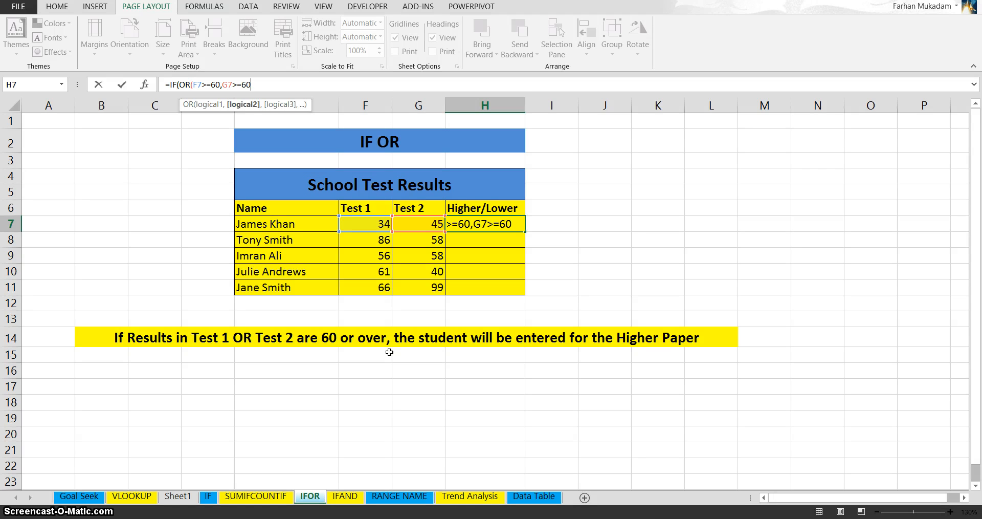
pyautogui.write(')')
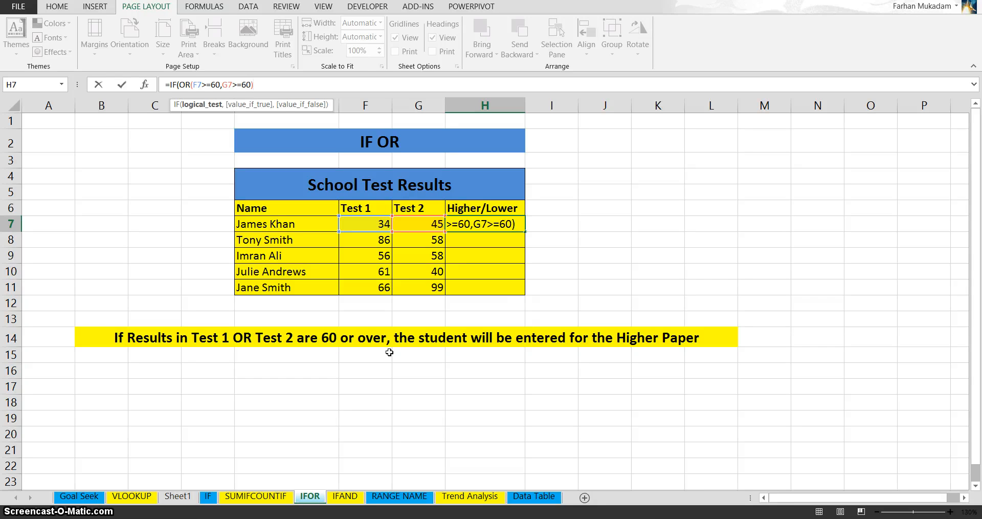
# - Complete the IF formula with "Higher" as the value if true and "Lower" as the value if false, and enter it
pyautogui.write(',')
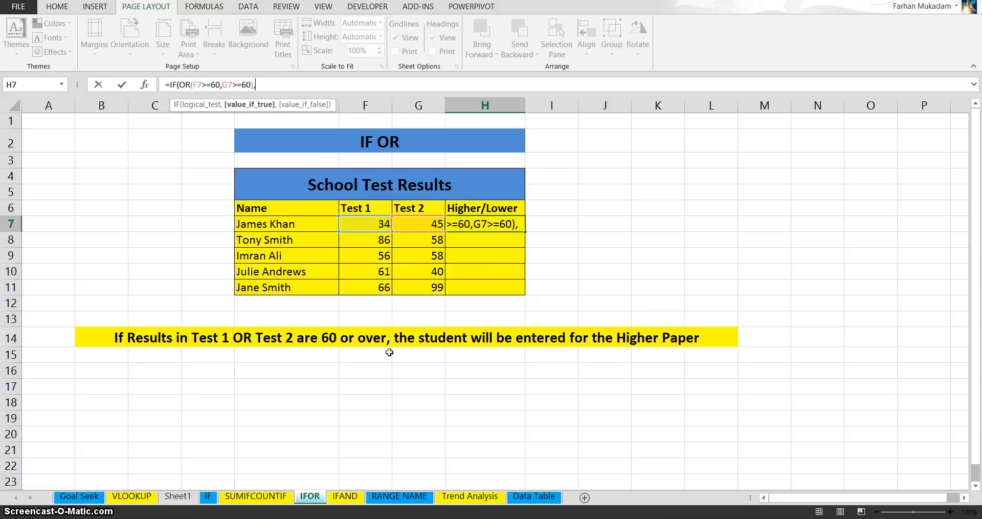
pyautogui.write('"High')
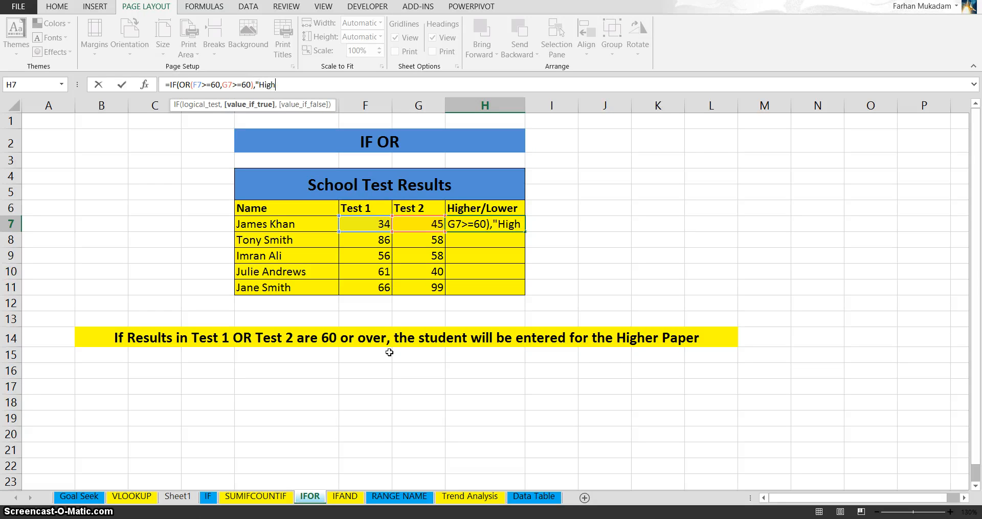
pyautogui.write('er"')
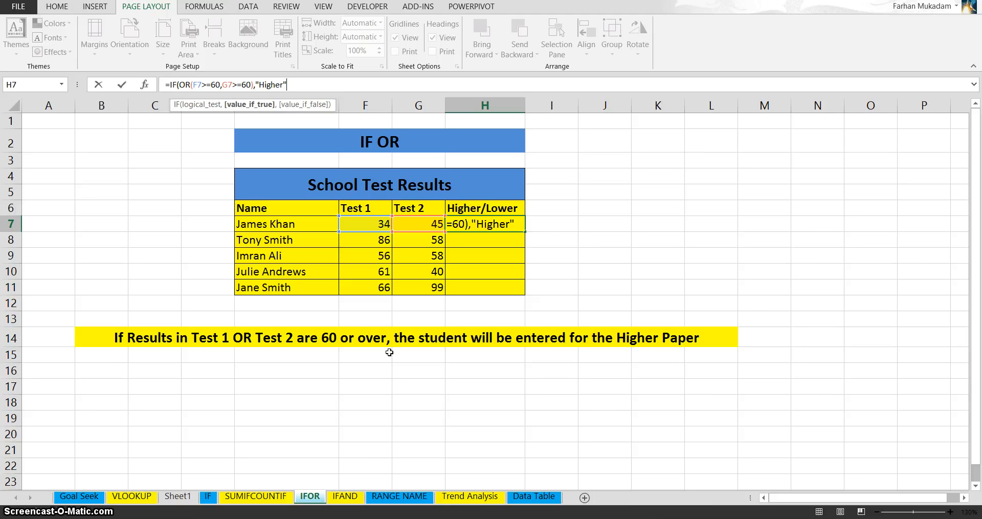
pyautogui.write(',')
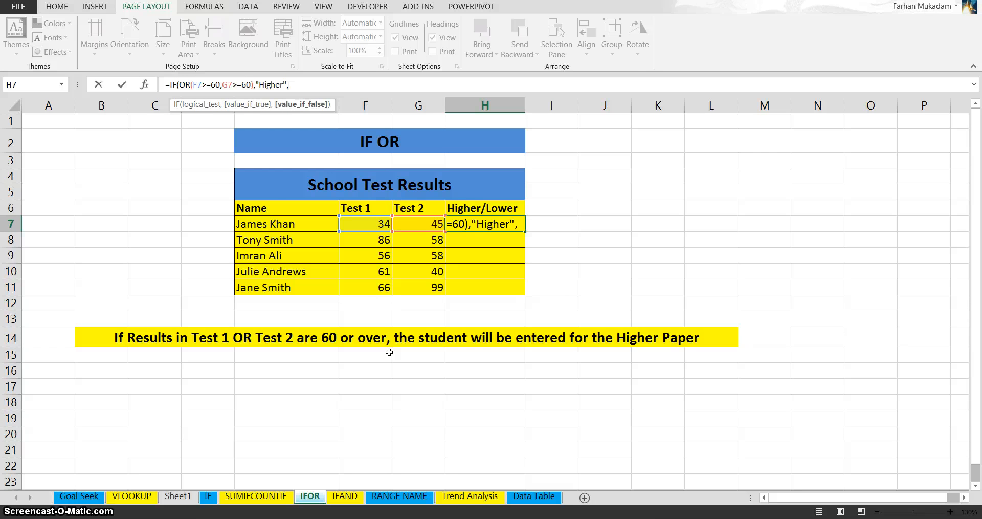
pyautogui.write('"Low')
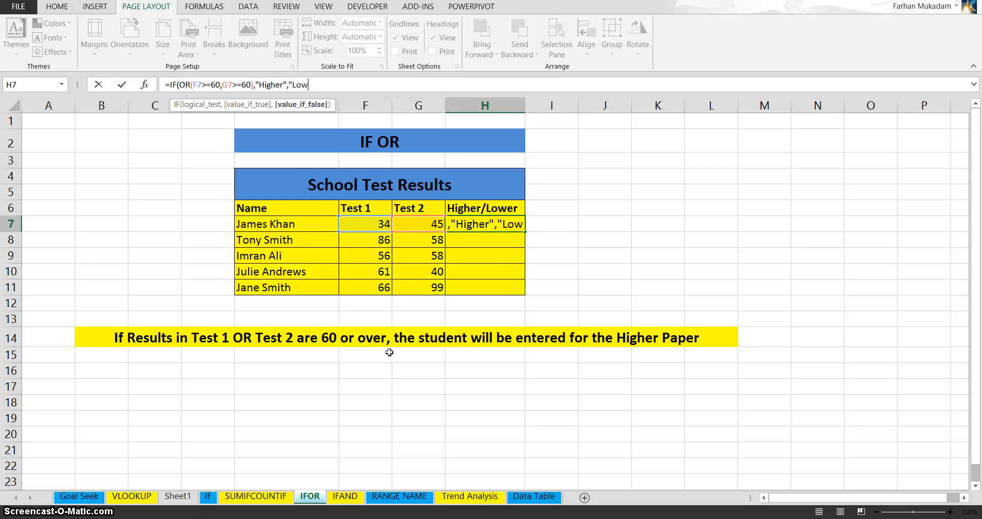
pyautogui.write('er"')
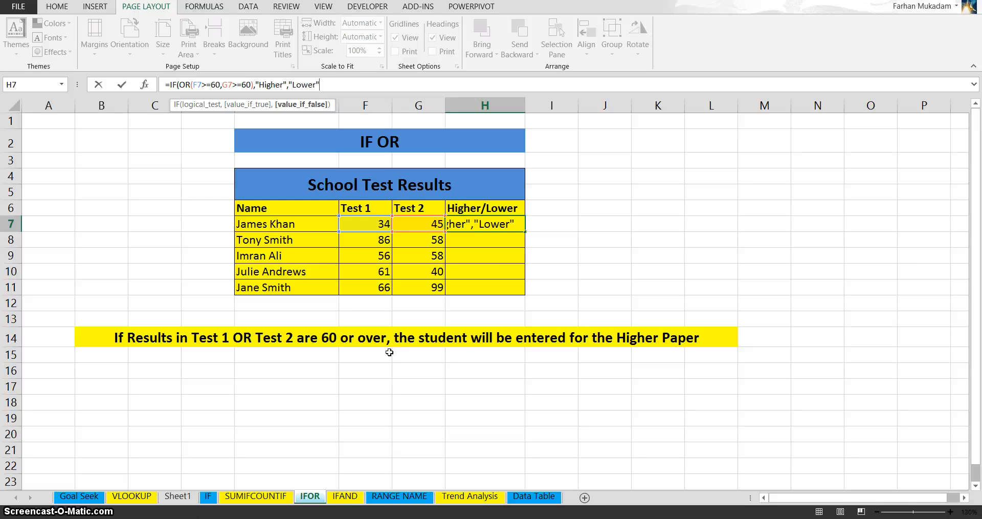
pyautogui.write(')')
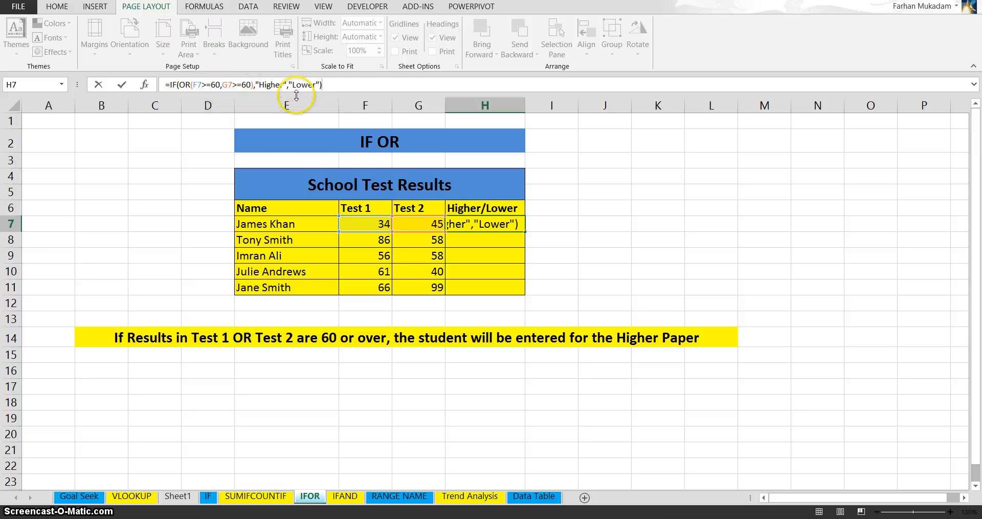
pyautogui.press('Return')
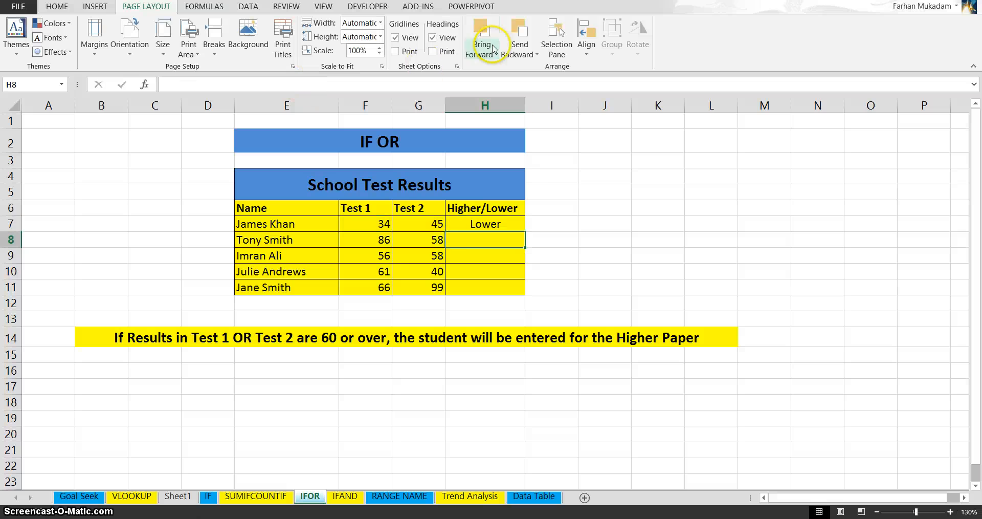
# - Copy the H7 formula down the Higher/Lower column through H11
pyautogui.click(468, 229)
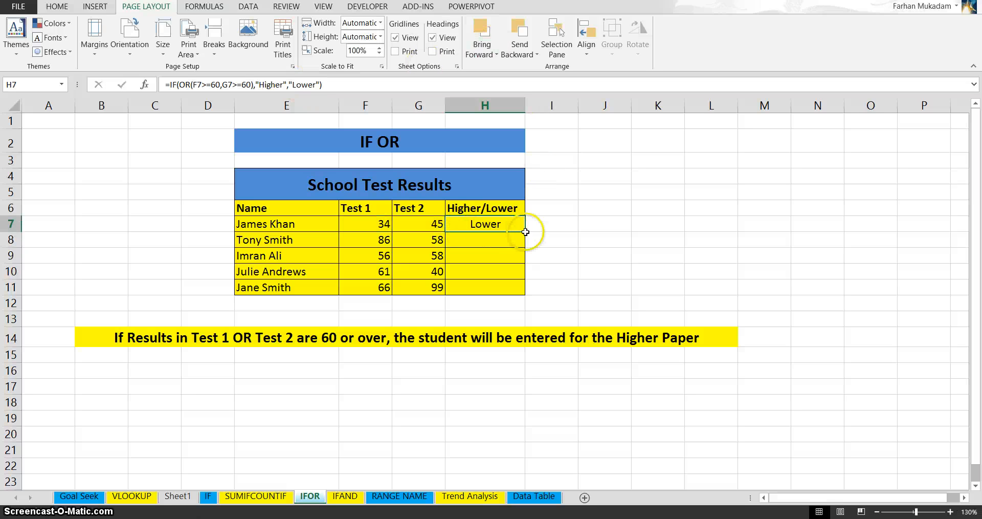
pyautogui.moveTo(525, 234); pyautogui.dragTo(502, 300)
pyautogui.click(499, 270)
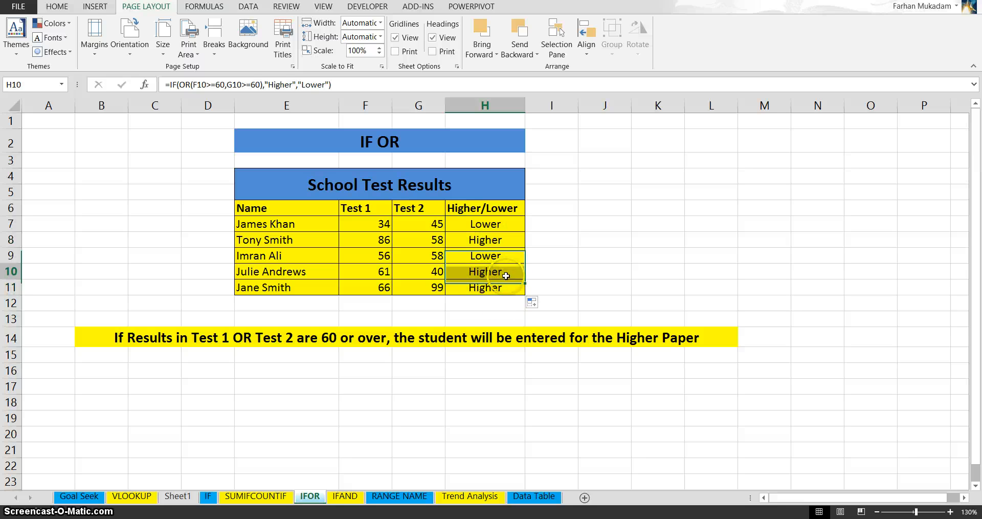
# - Check the Test 1 and Test 2 scores in rows 10 and 11 against their Higher/Lower results, and inspect the formula in H7
pyautogui.click(382, 274)
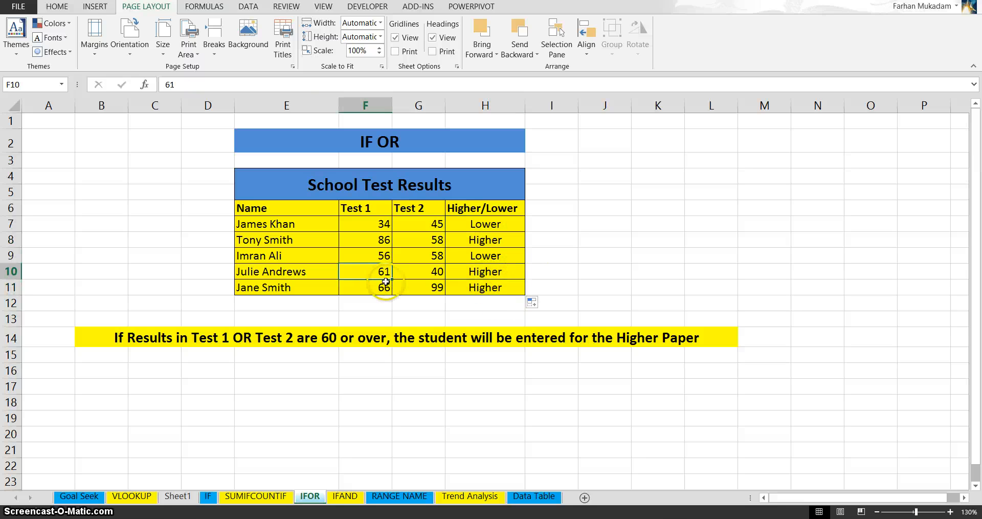
pyautogui.click(385, 290)
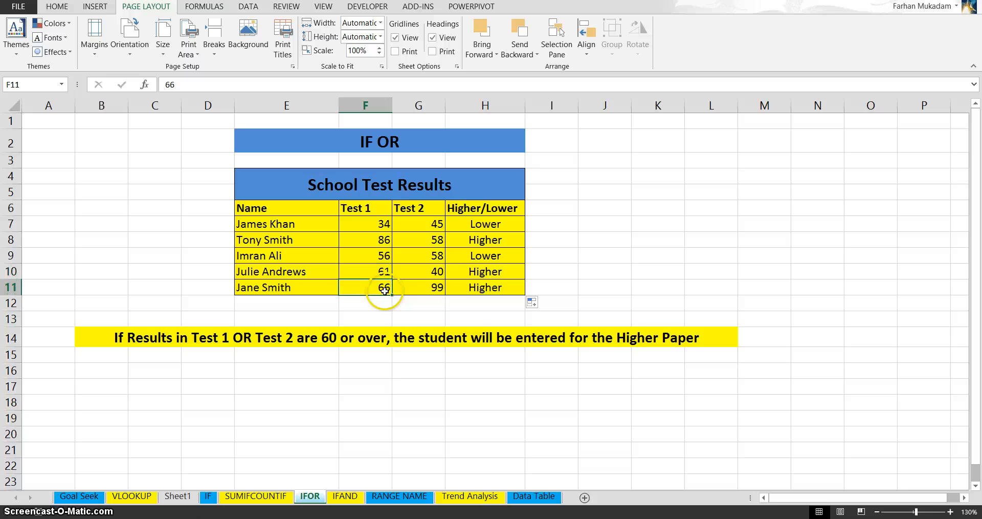
pyautogui.click(435, 277)
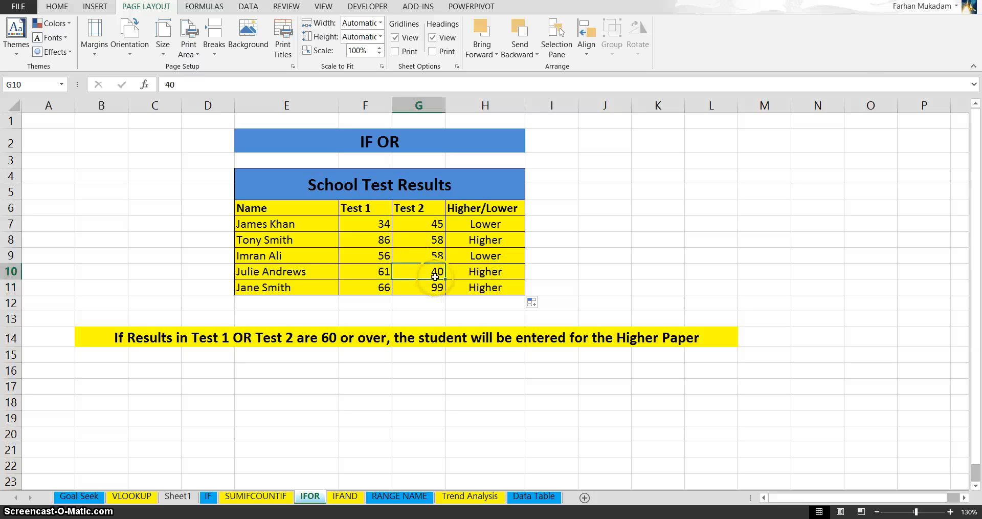
pyautogui.click(376, 271)
pyautogui.click(425, 276)
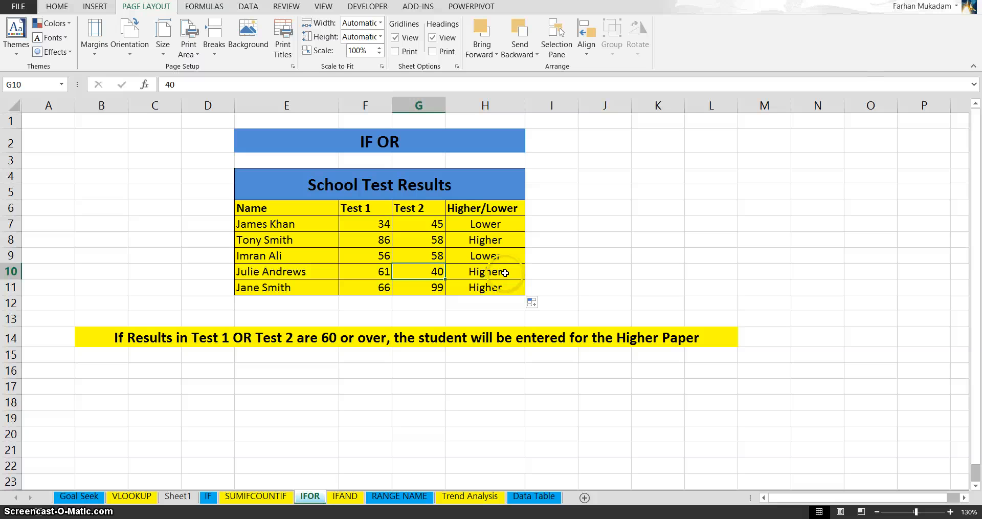
pyautogui.click(494, 286)
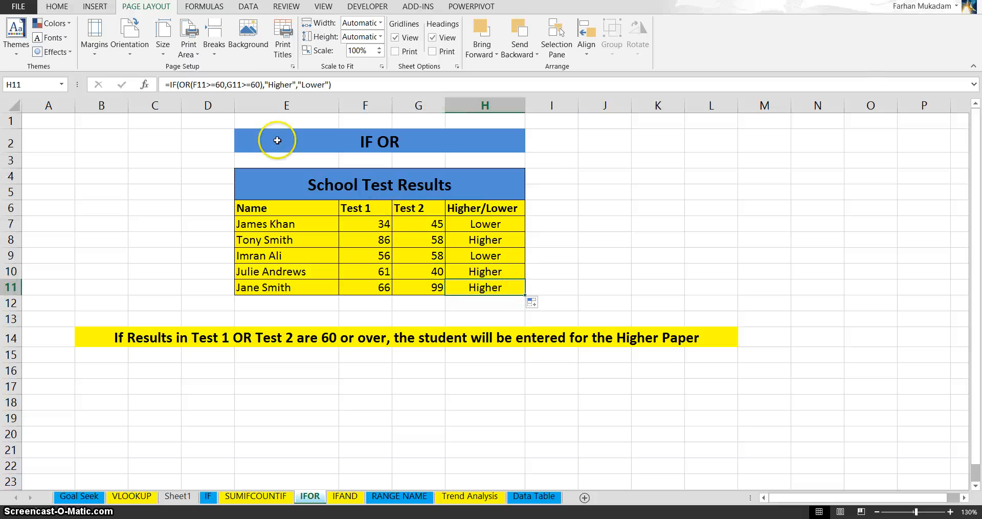
pyautogui.click(478, 224)
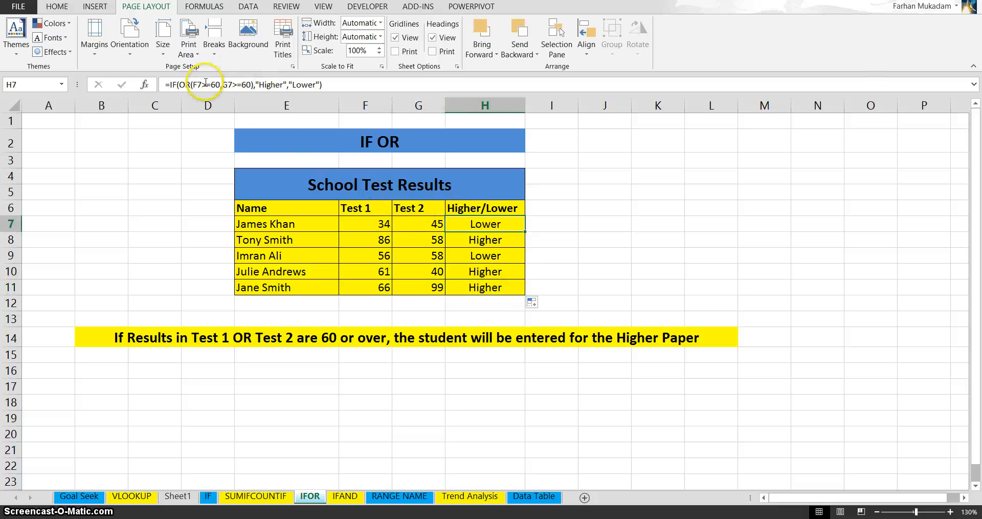
pyautogui.click(205, 81)
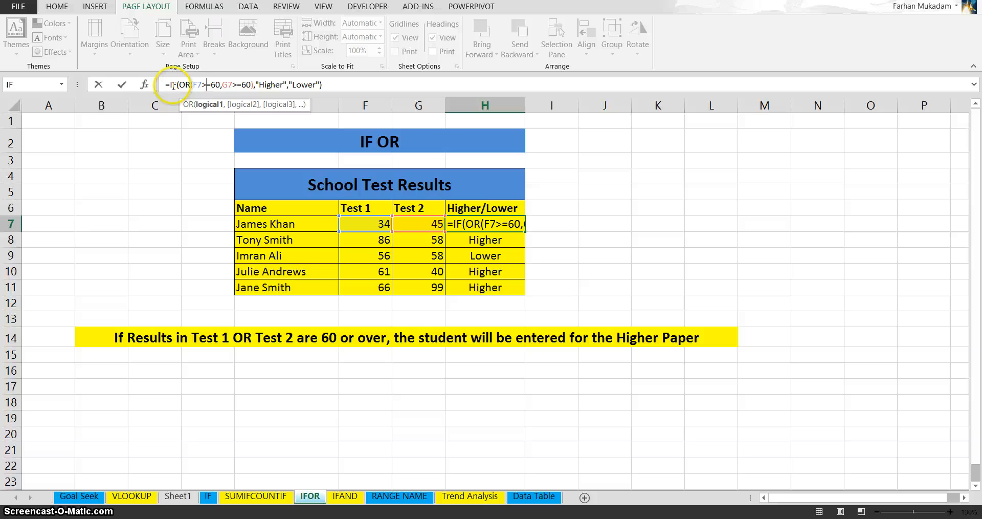